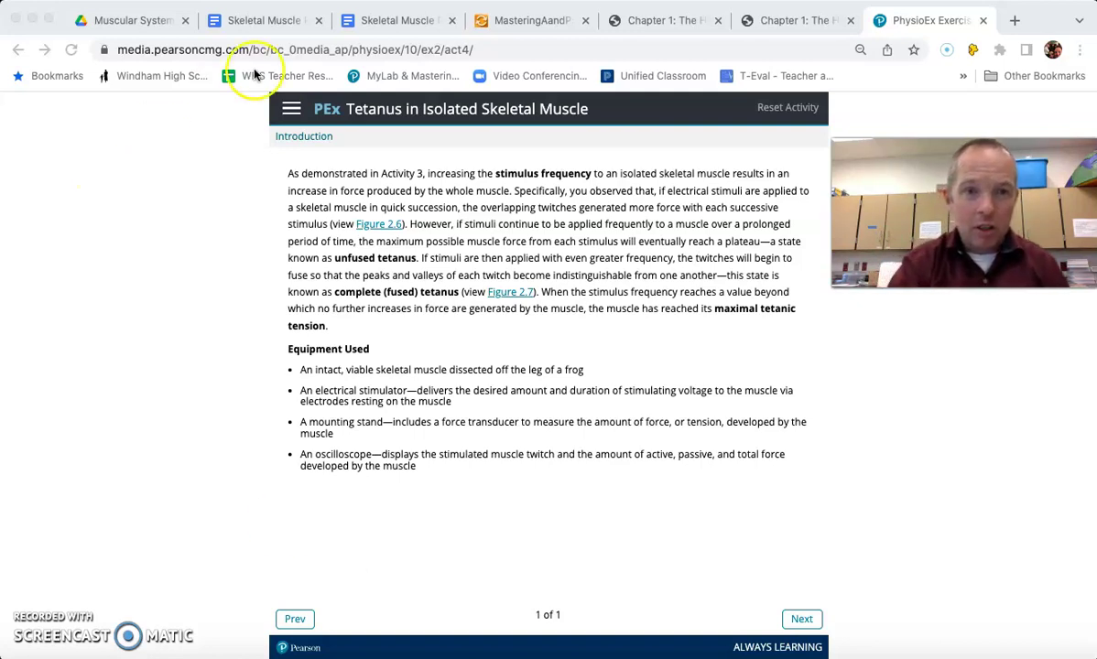
Go to the Experiment section of the Tetanus in Isolated Skeletal Muscle activity.
left_click(290, 109)
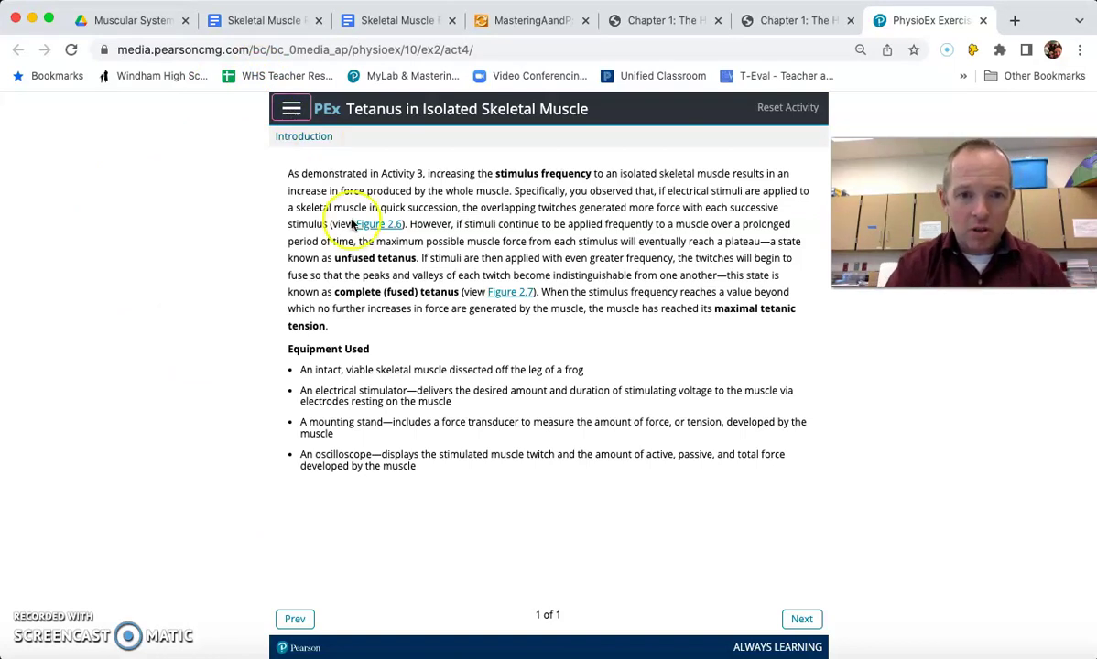
left_click(291, 110)
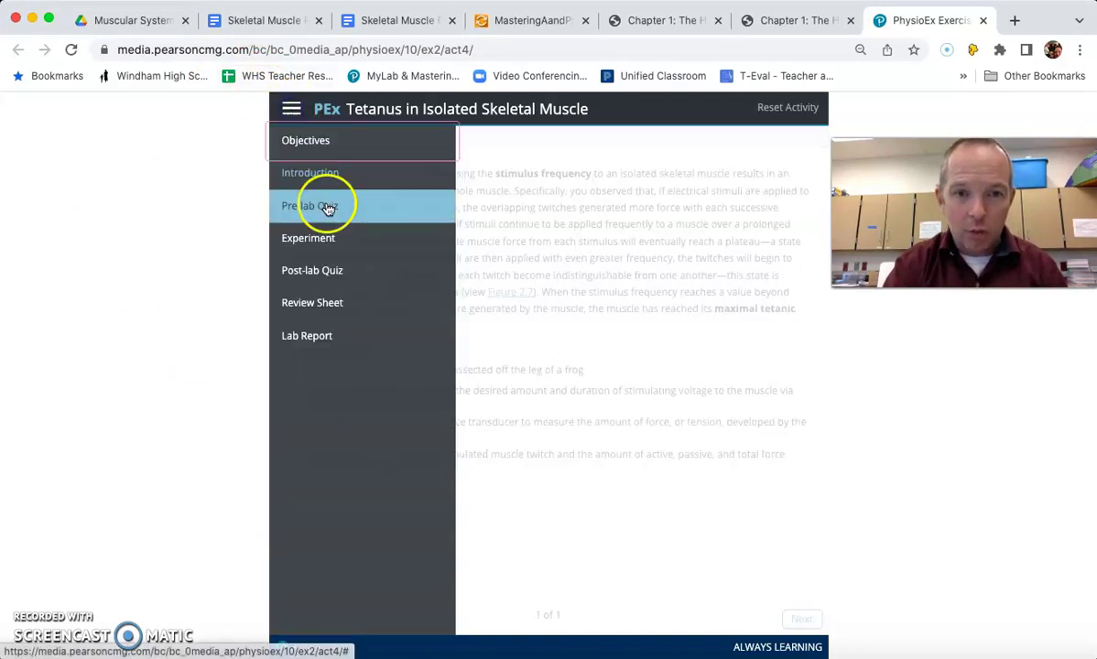
left_click(335, 233)
left_click(650, 276)
scroll(649, 277, "down", 1)
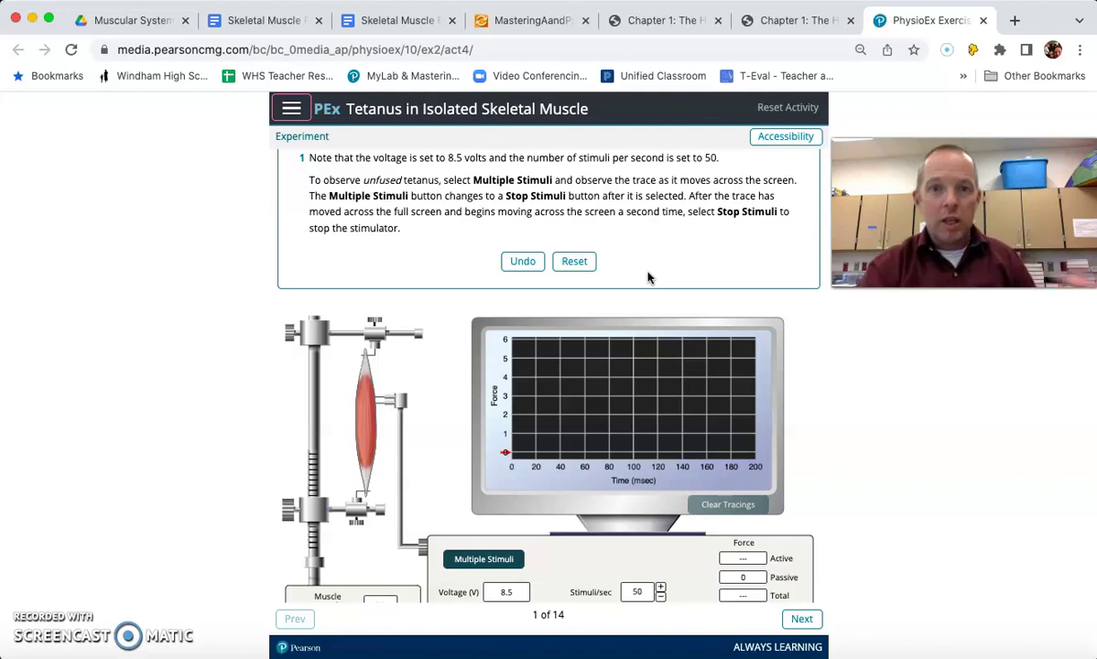
Stimulate the muscle with multiple stimuli at 8.5 V and 50 stimuli/sec, stopping once the trace starts its second pass.
left_click(679, 367)
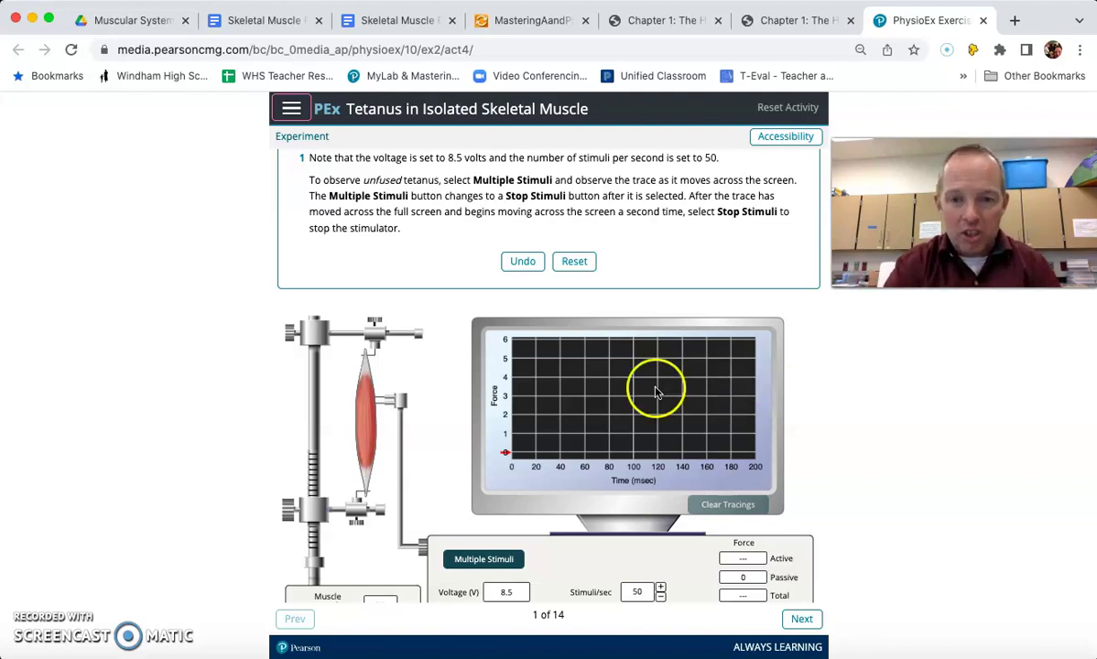
scroll(693, 441, "down", 1)
scroll(693, 441, "up", 1)
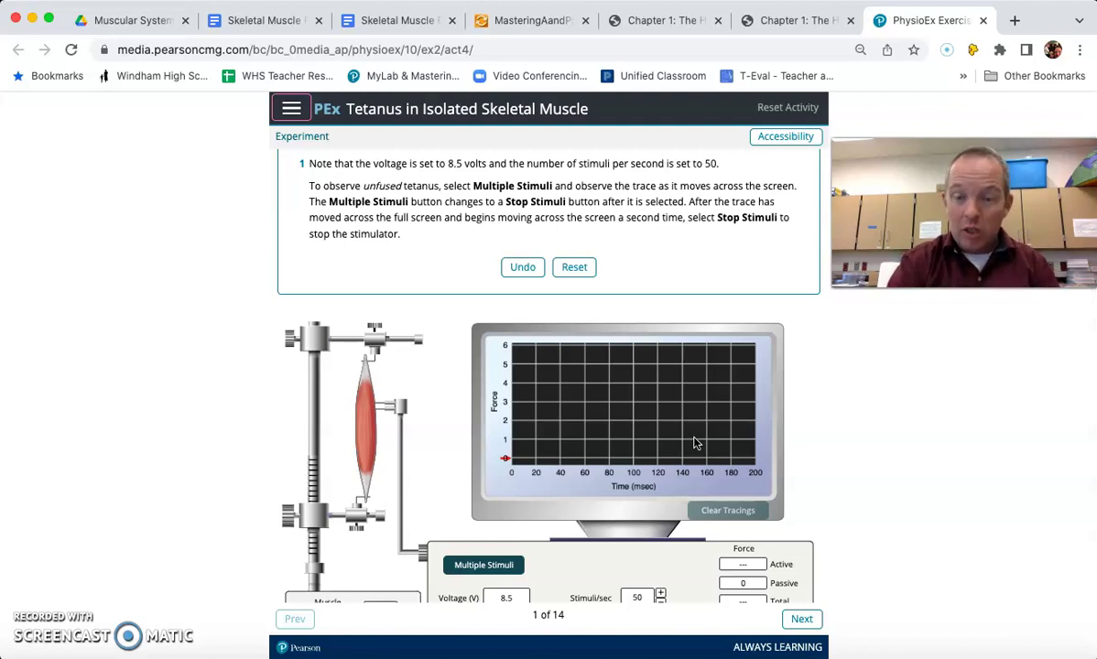
scroll(694, 443, "down", 3)
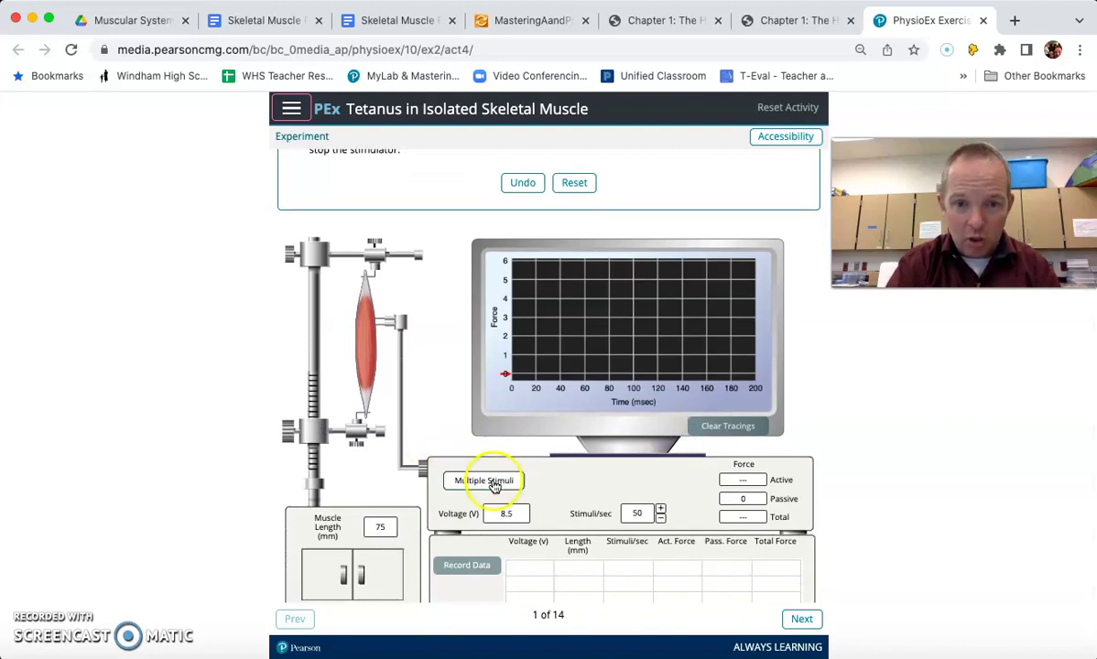
left_click(495, 486)
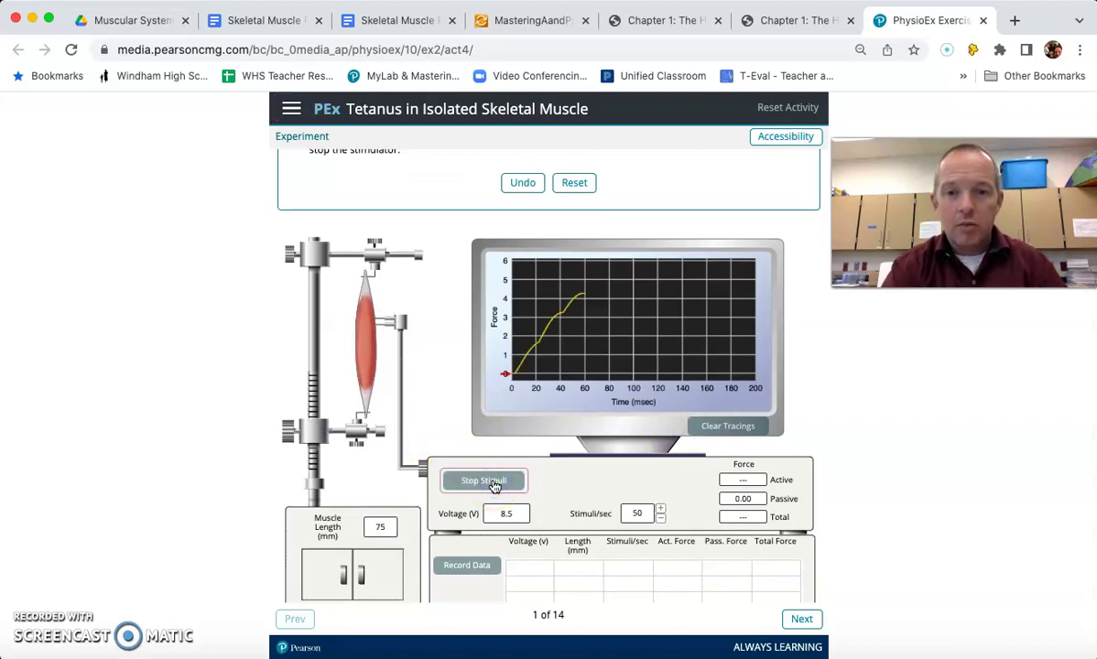
left_click(495, 484)
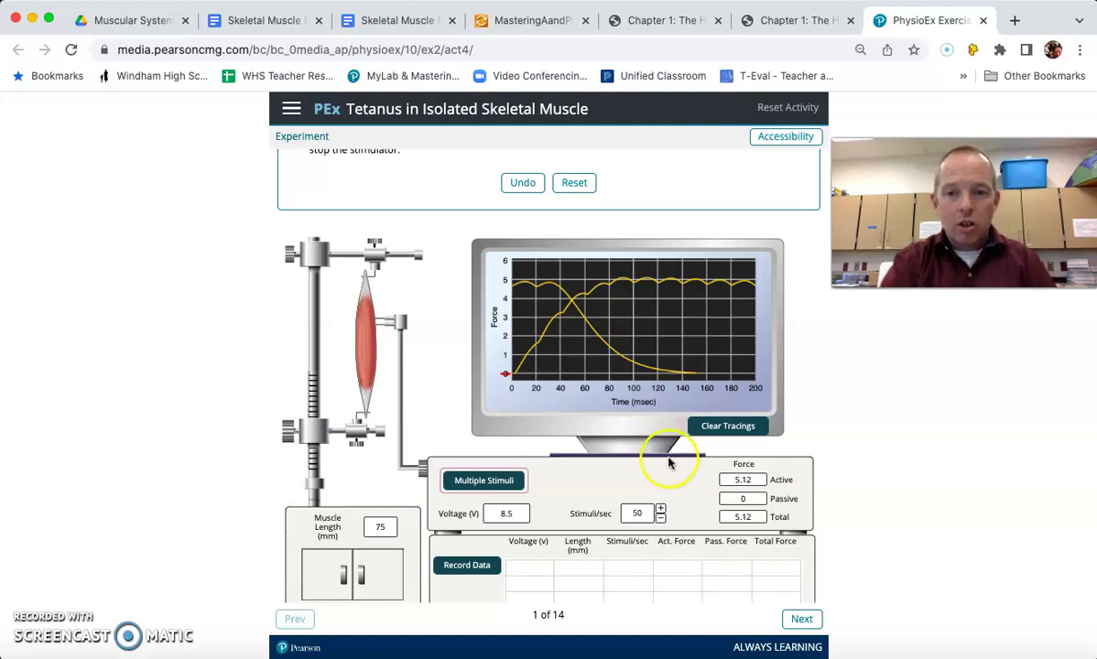
Lower the frequency to 30 stimuli/sec and run multiple stimuli until the trace has crossed the oscilloscope, then stop the stimulator.
left_click(660, 519)
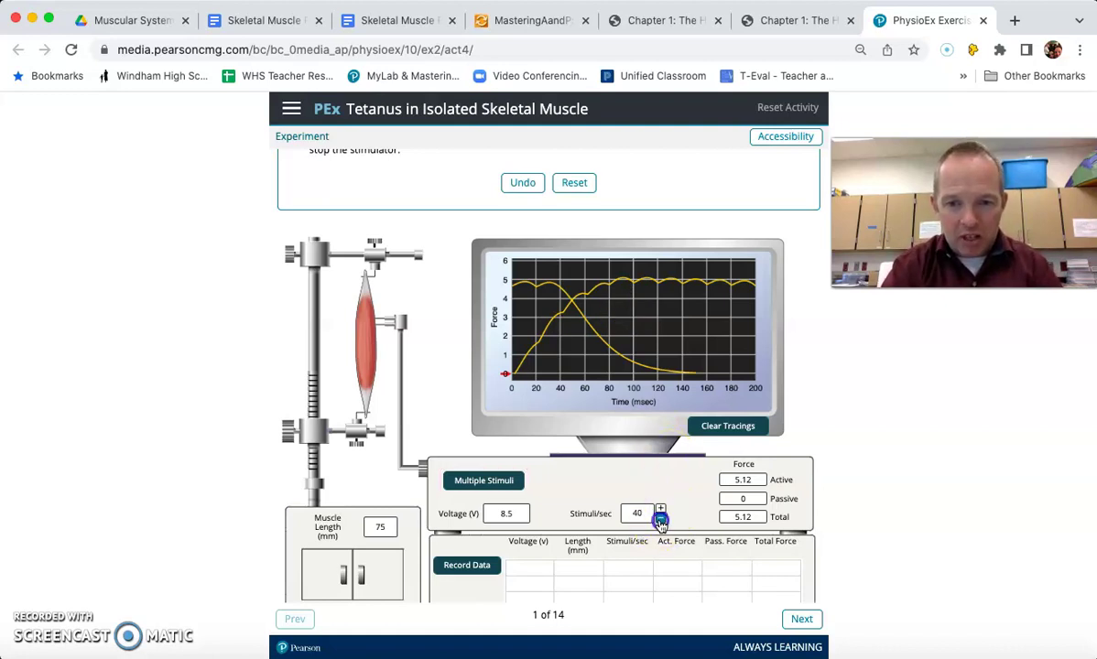
left_click(660, 519)
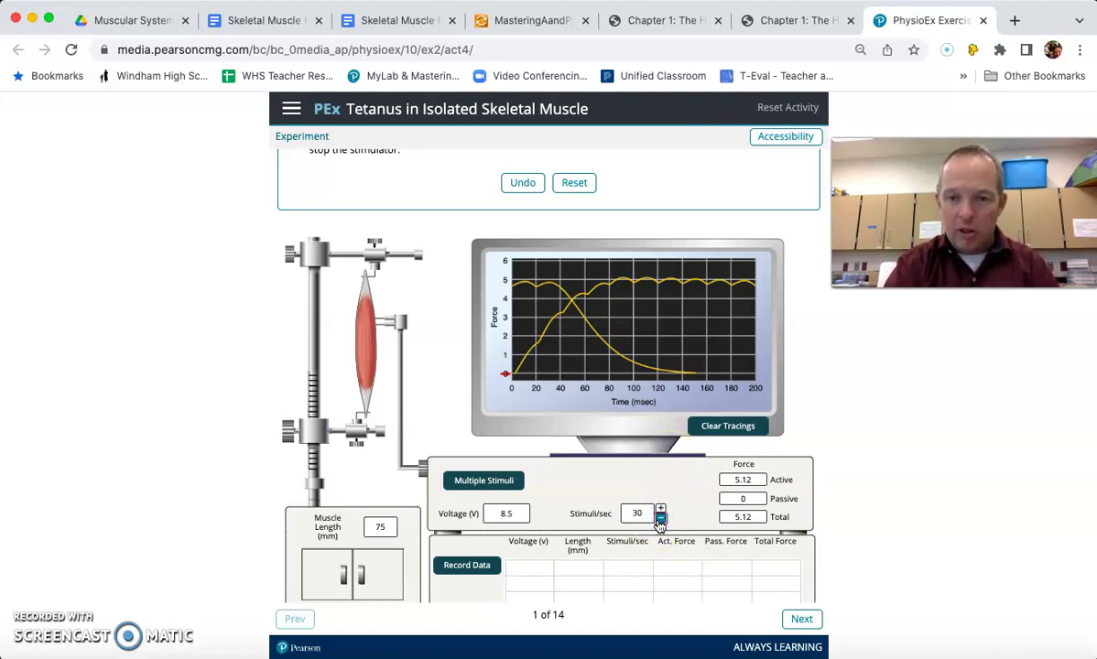
left_click(470, 484)
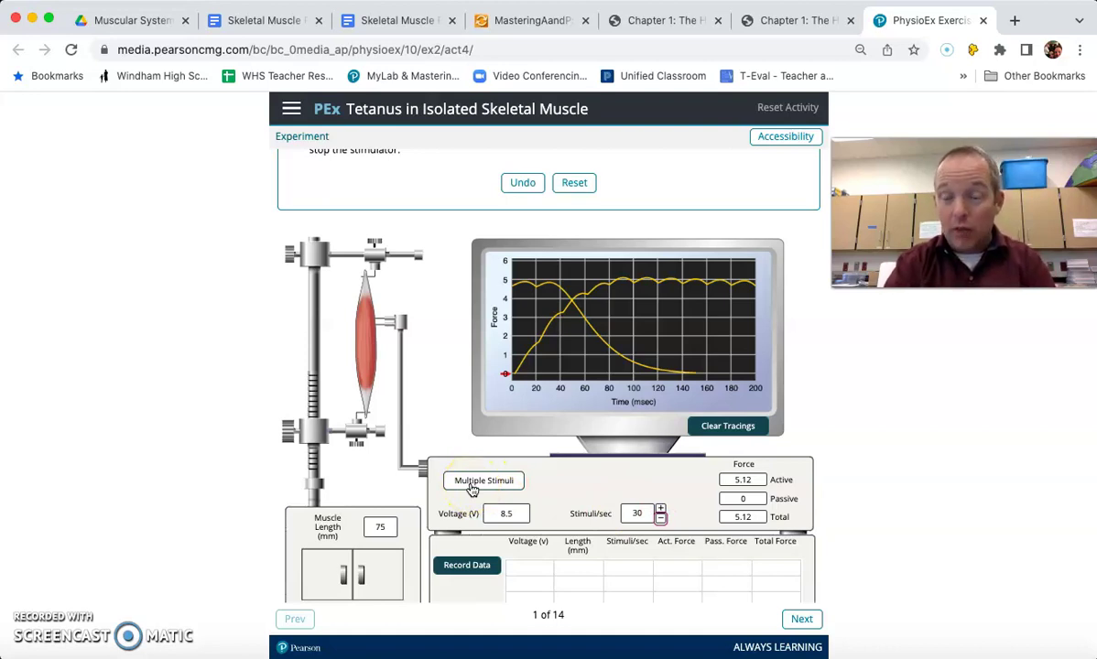
left_click(471, 488)
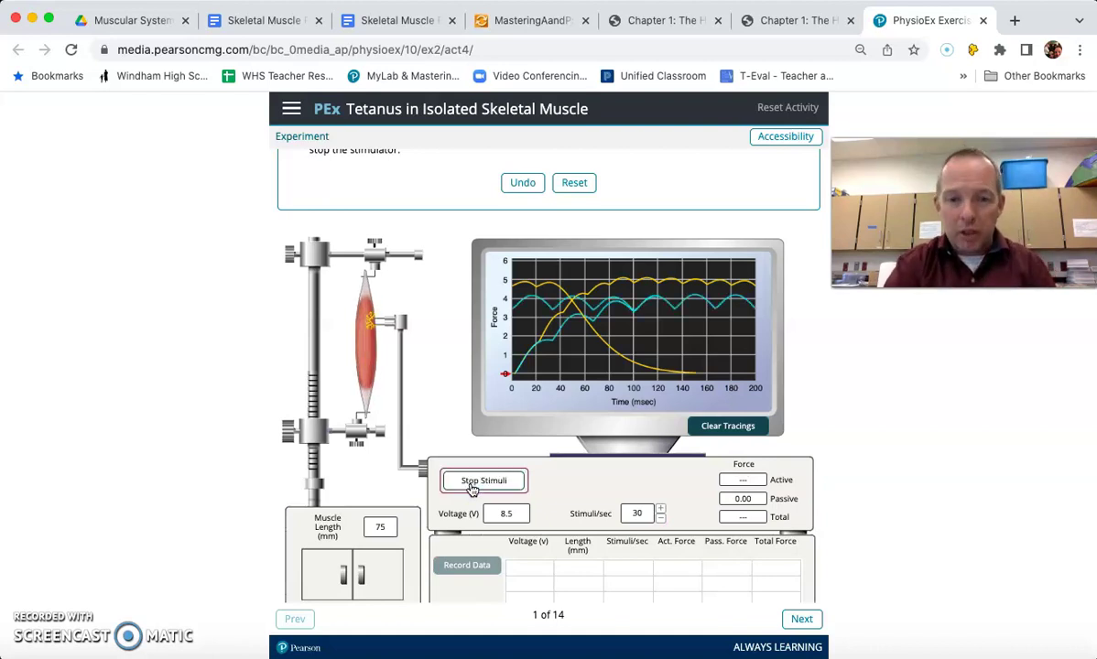
left_click(483, 485)
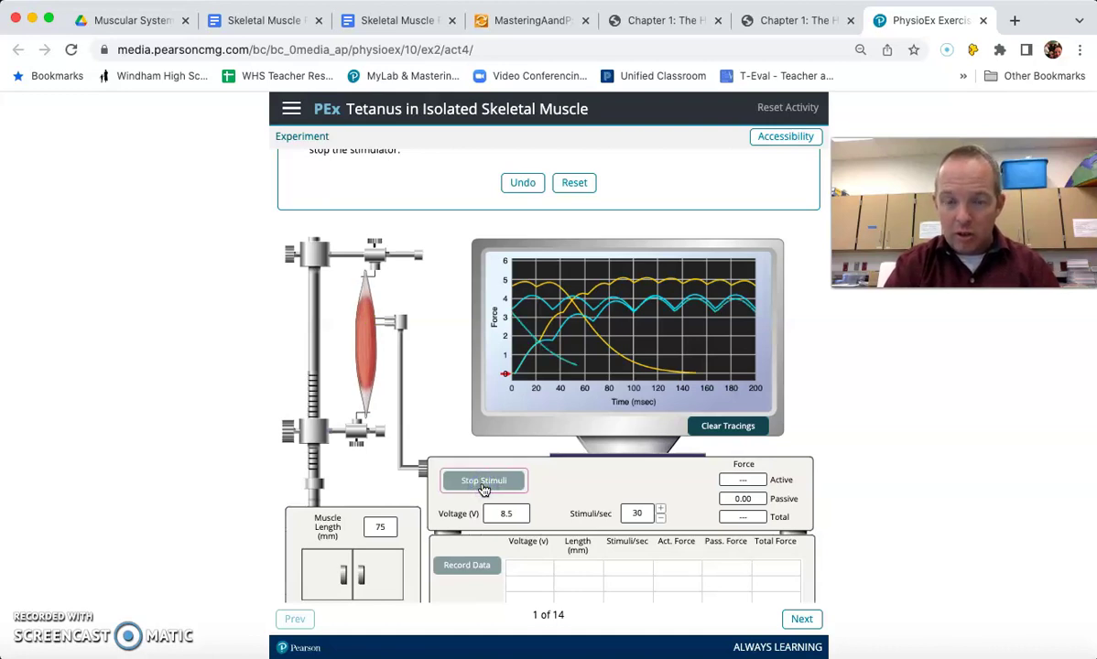
left_click(473, 402)
left_click(641, 272)
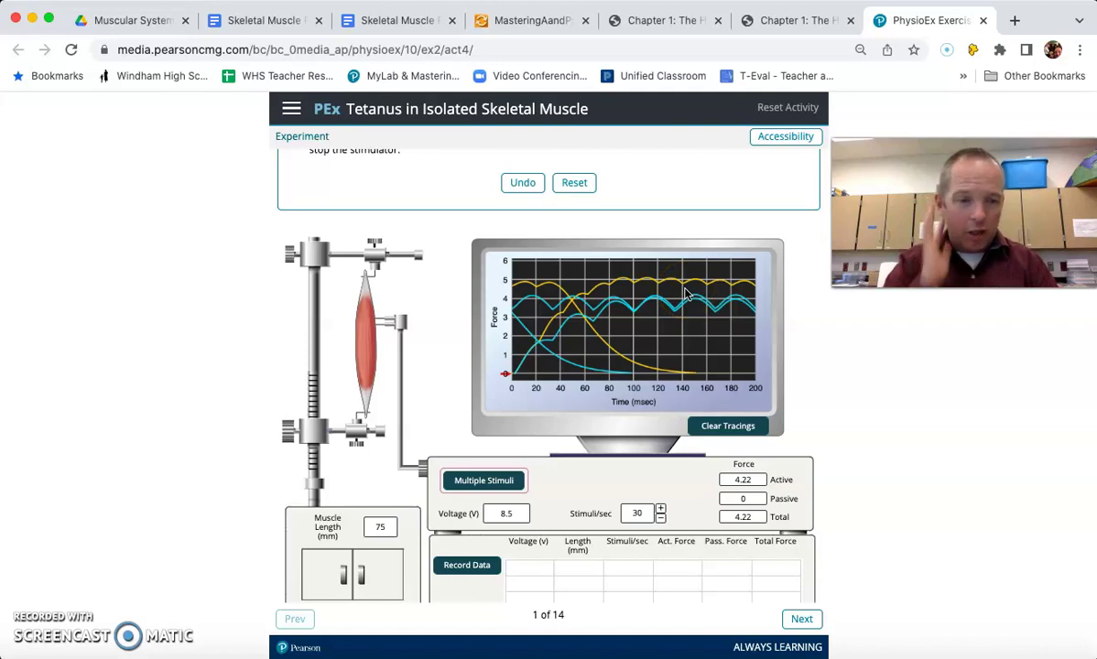
left_click(478, 191)
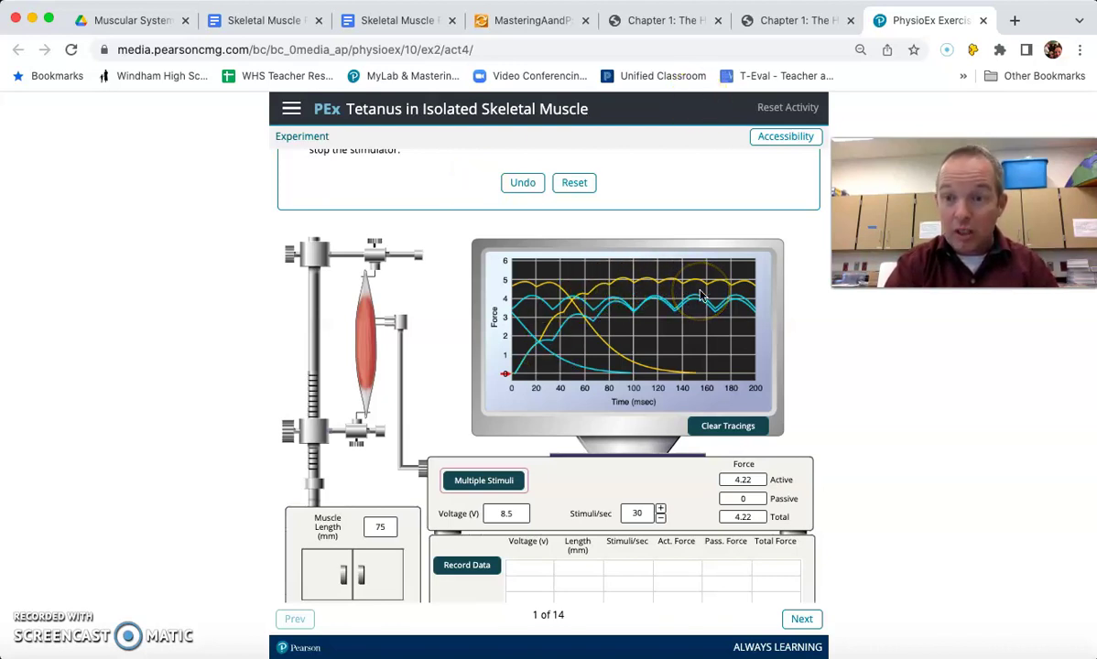
Clear the oscilloscope tracings and raise the frequency to 140 stimuli/sec.
left_click(726, 425)
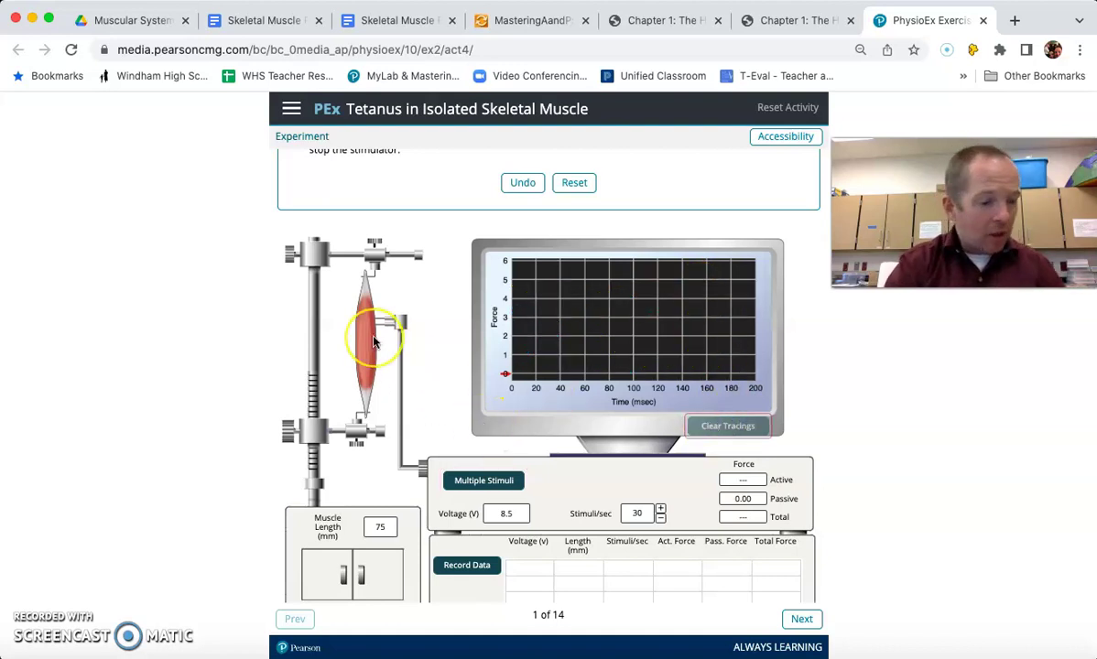
left_click(661, 511)
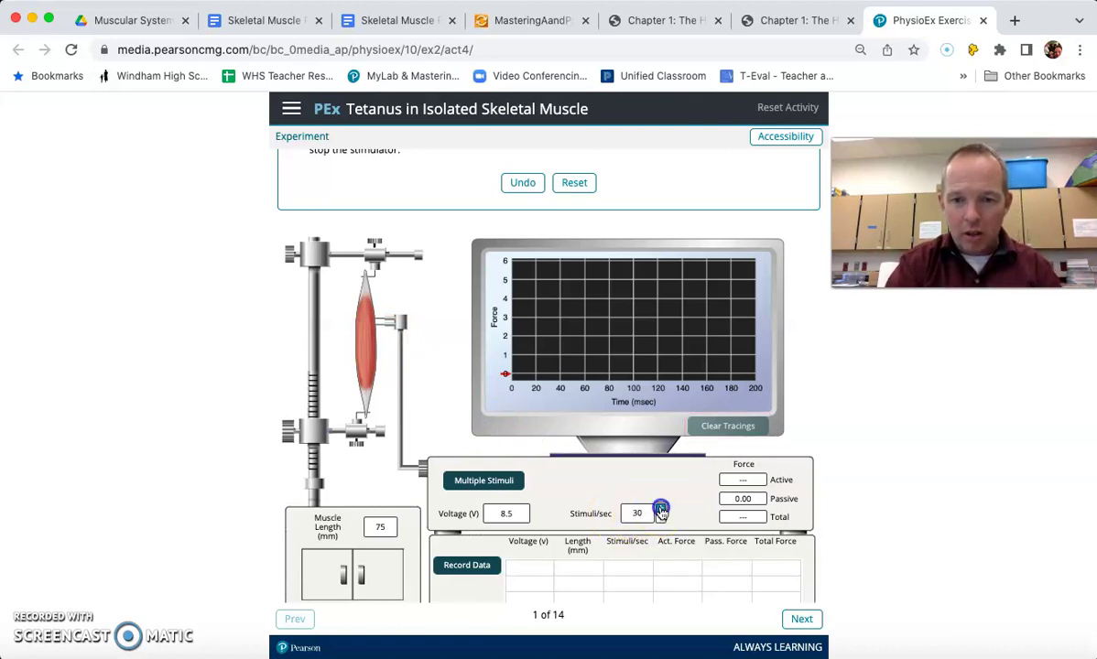
left_click_drag(661, 511, 657, 514)
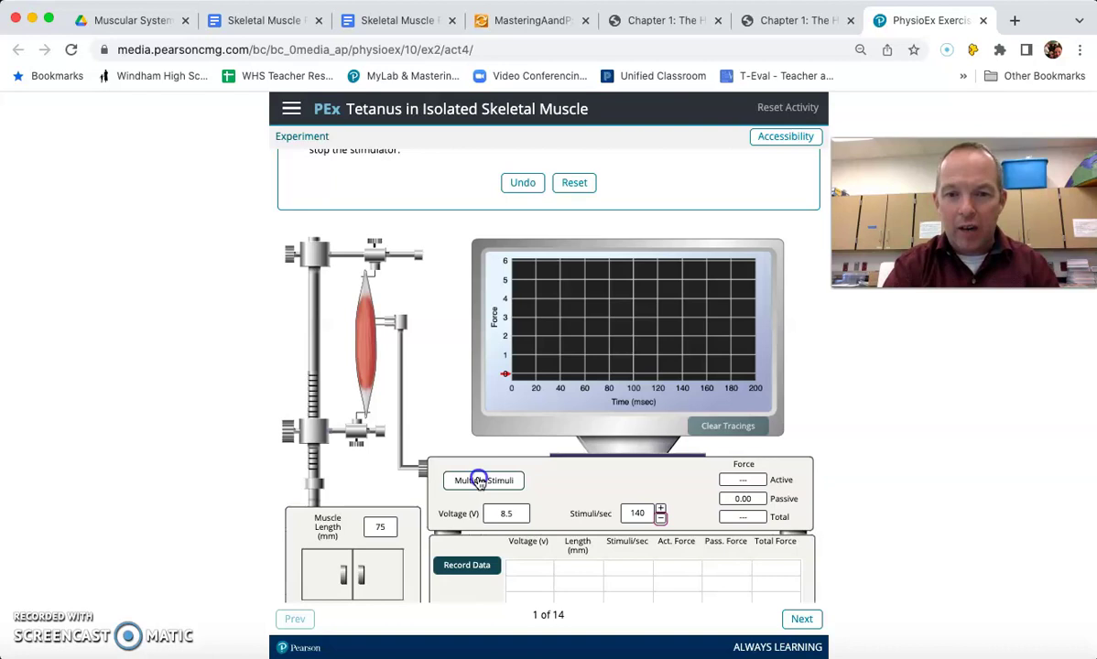
Run and stop multiple stimuli at 140 stimuli/sec, and record the trial in the data table.
left_click(480, 481)
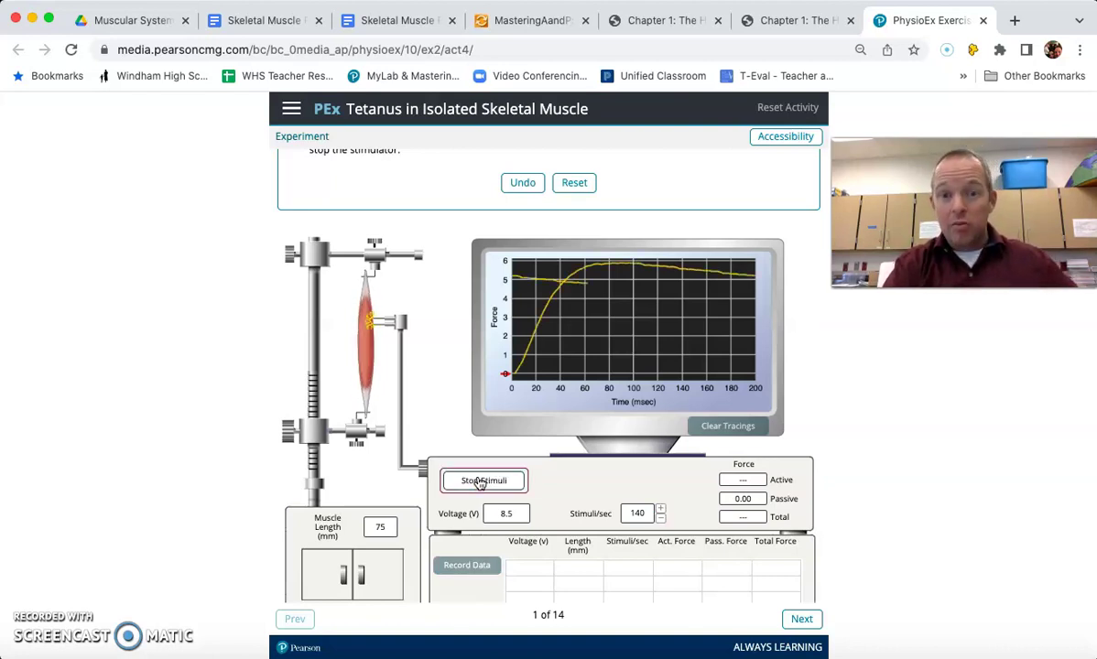
left_click(480, 482)
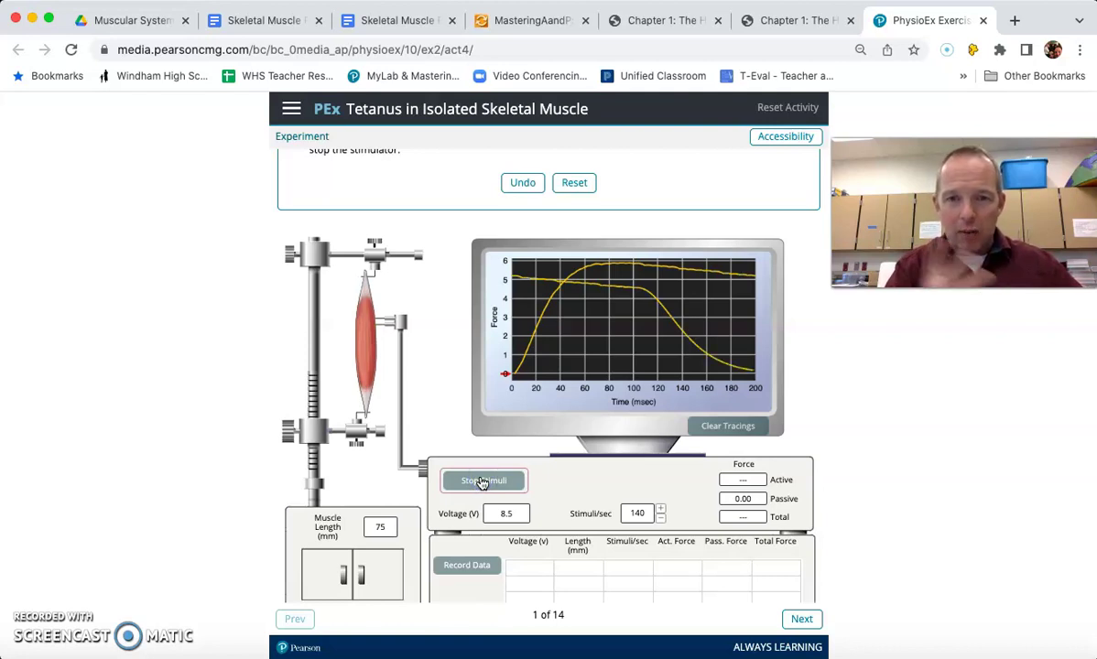
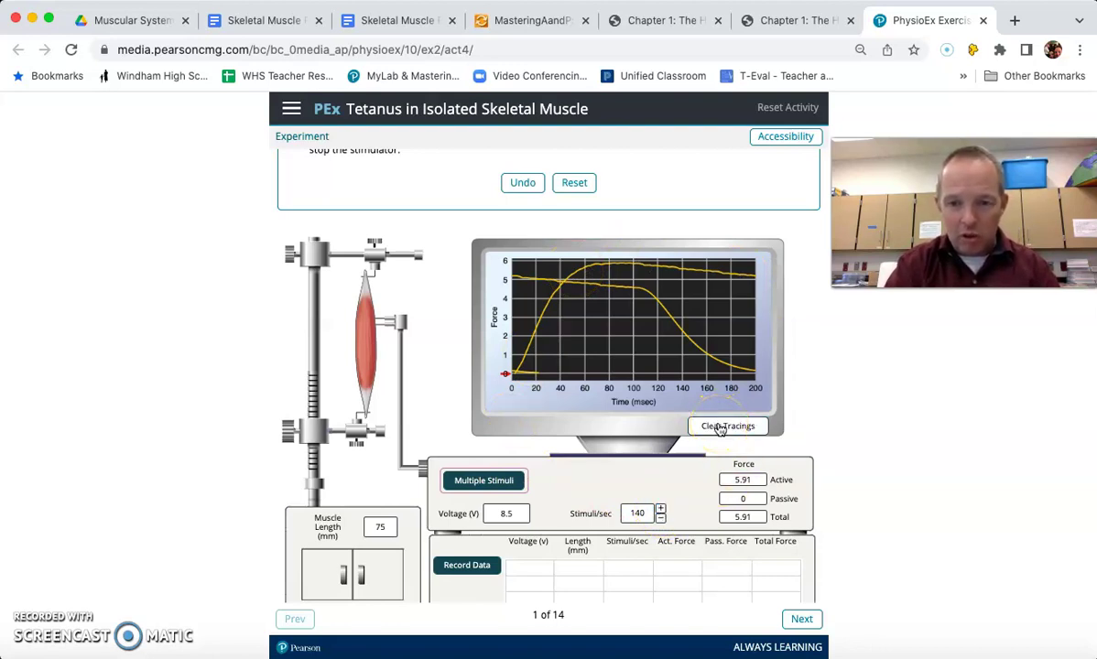
left_click(475, 567)
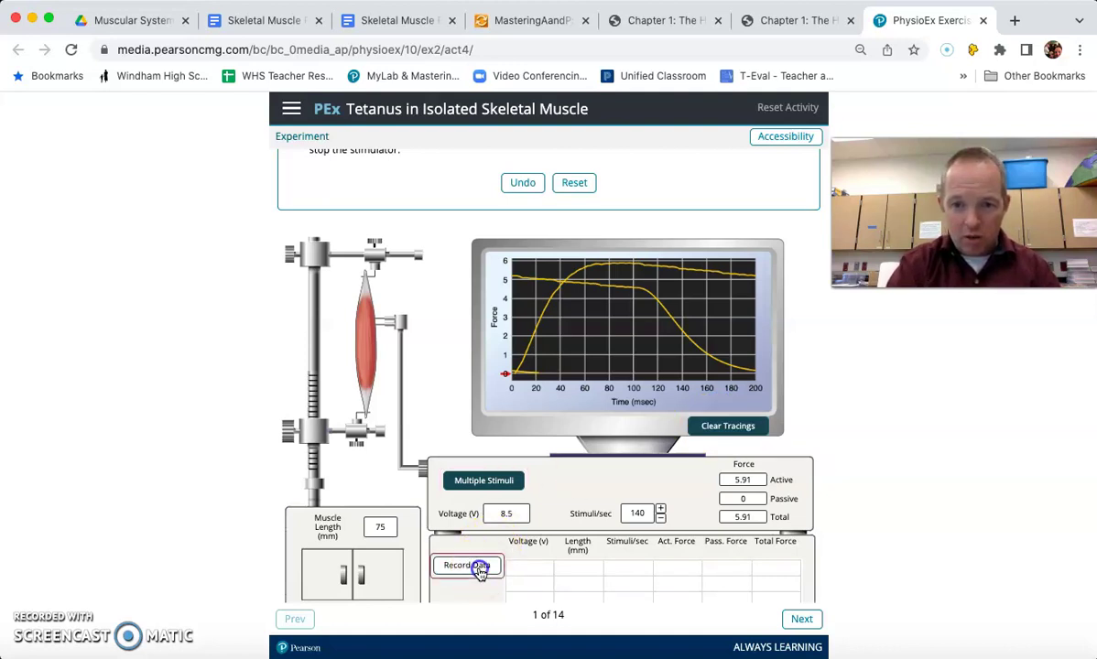
Clear the oscilloscope tracings and set the frequency to 142 stimuli/sec.
left_click(721, 428)
left_click(660, 510)
left_click(660, 510)
left_click(660, 510)
left_click(660, 509)
left_click(660, 519)
left_click(660, 518)
Run and stop multiple stimuli at 142 stimuli/sec, and record the trial in the data table.
left_click(483, 480)
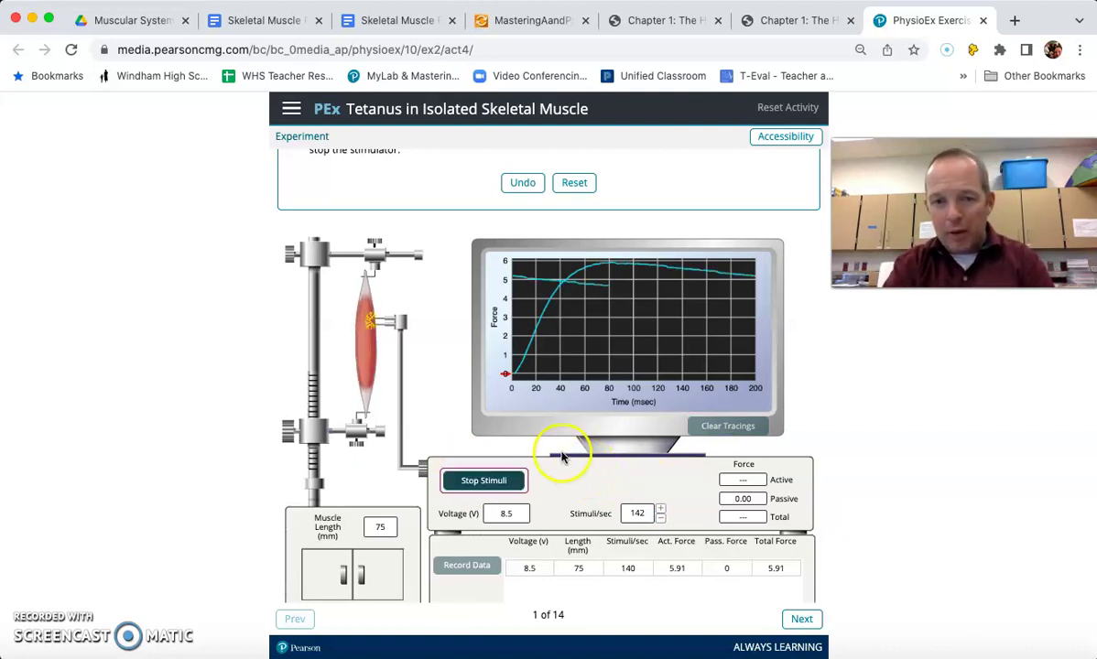
left_click(483, 490)
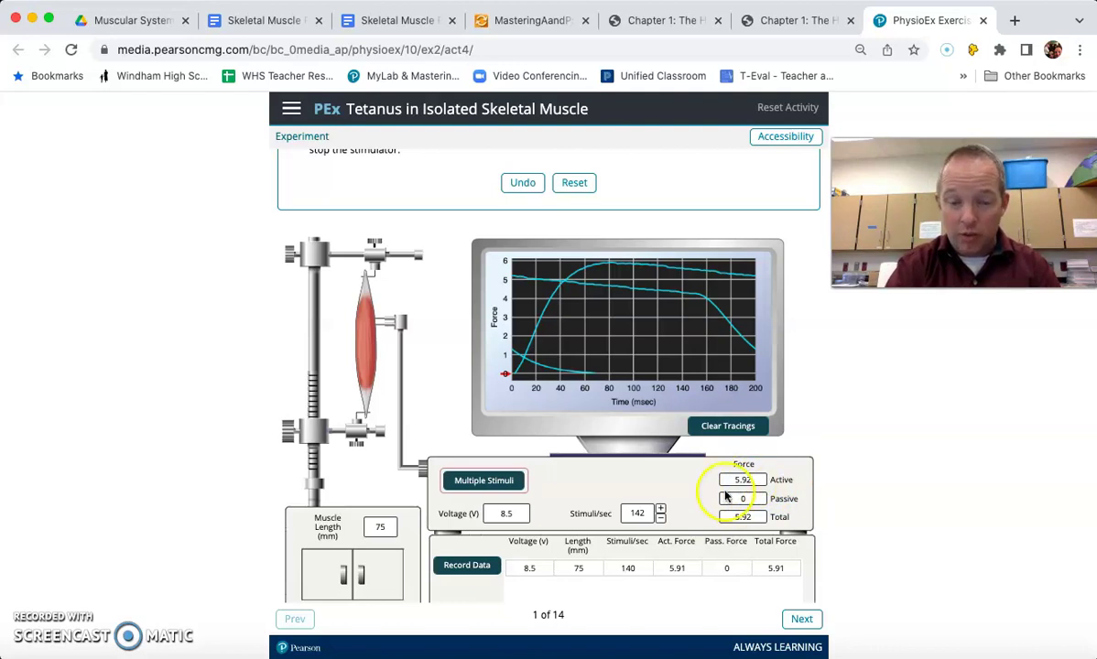
left_click(472, 569)
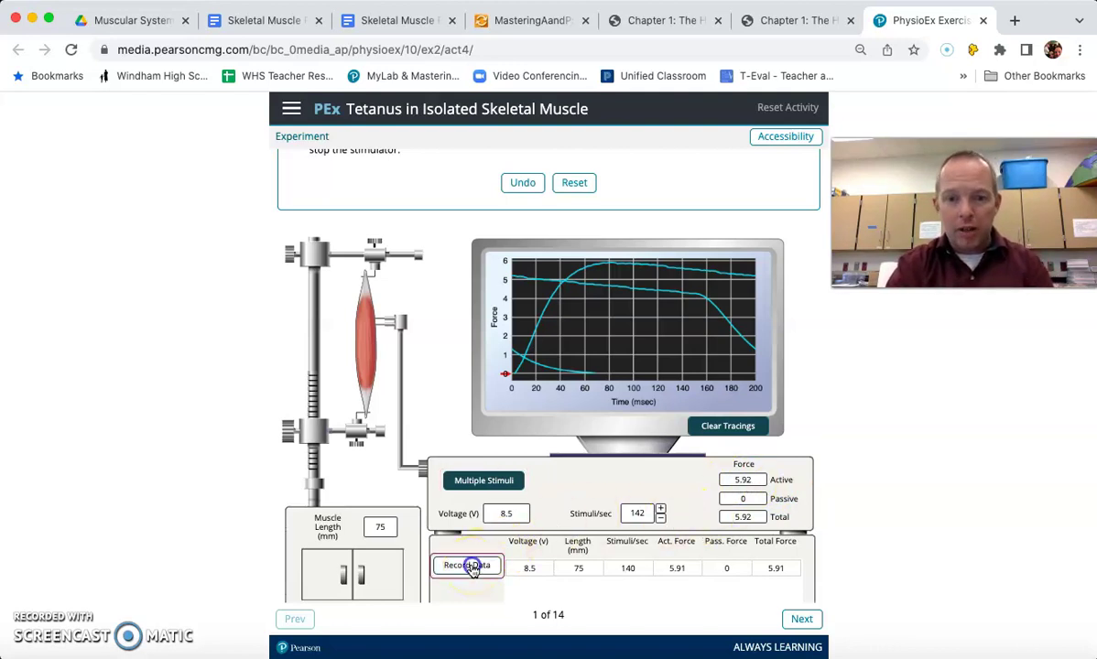
Stimulate the muscle at 144 stimuli/sec over the existing tracing and record the trial in the data table.
left_click(660, 509)
left_click(660, 510)
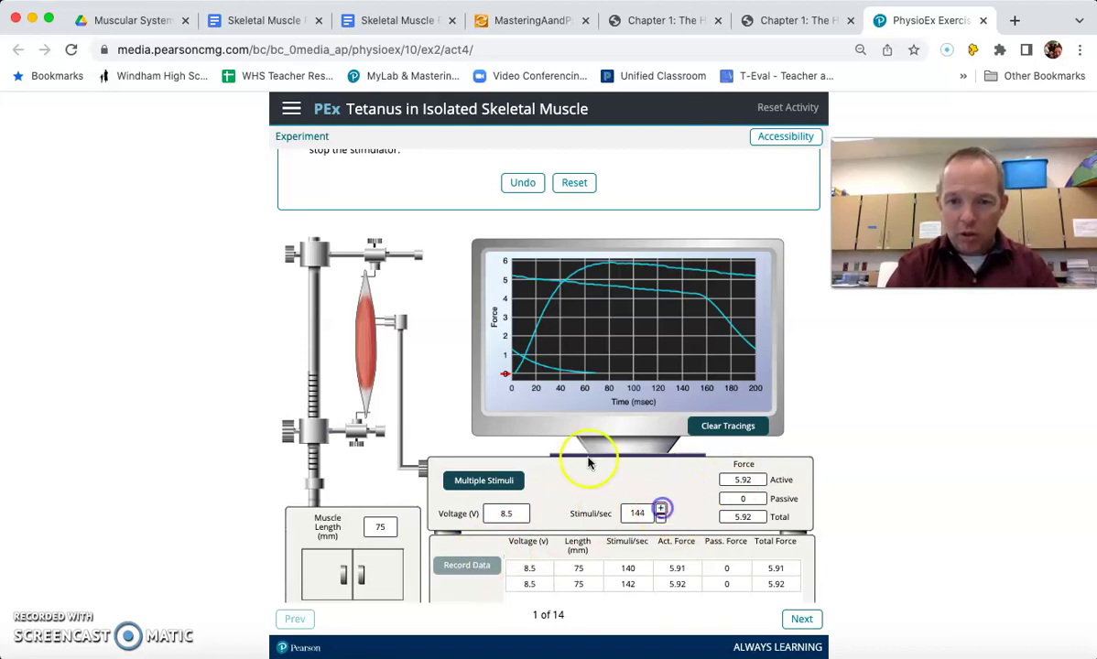
left_click(486, 484)
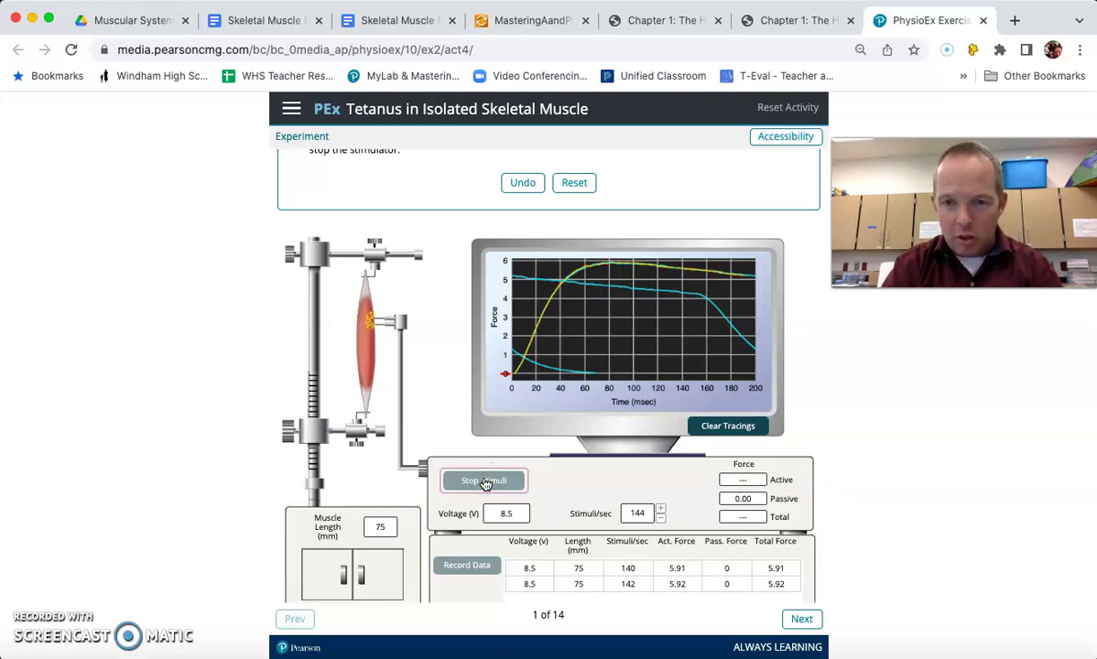
left_click(486, 483)
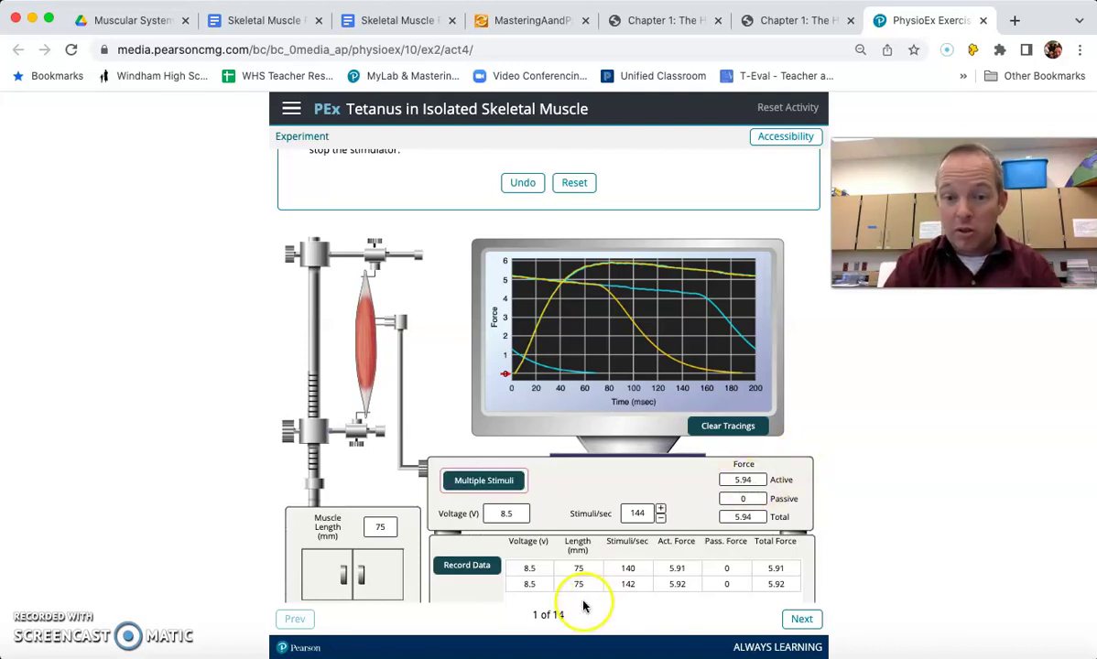
left_click(493, 567)
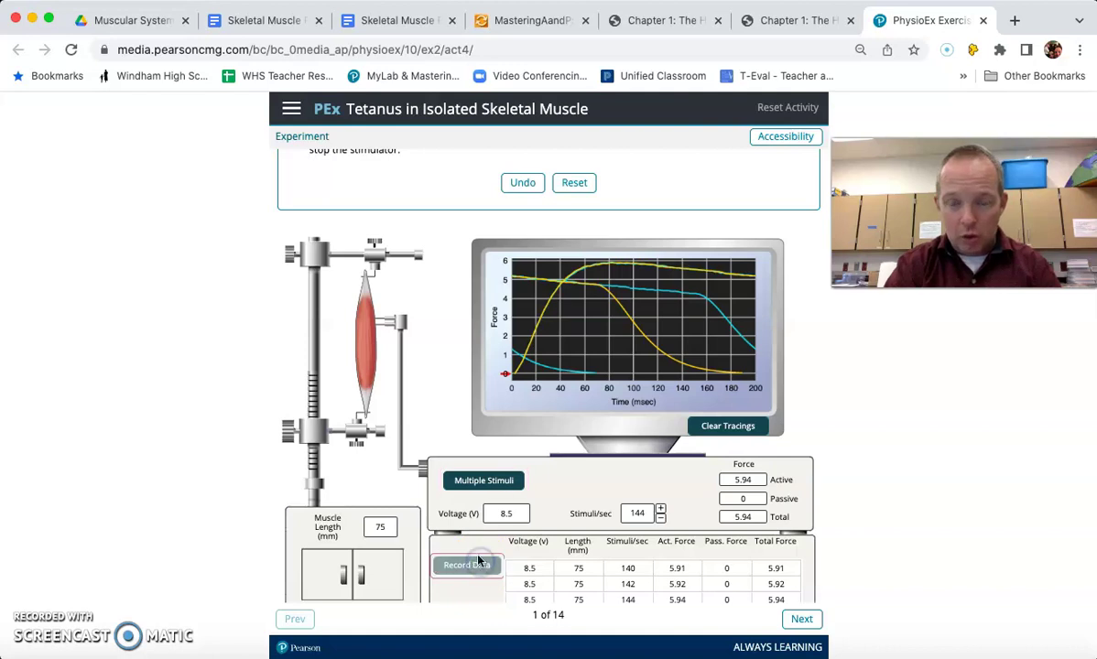
Stimulate the muscle at 146 stimuli/sec on a cleared oscilloscope and record the trial in the data table.
left_click(740, 426)
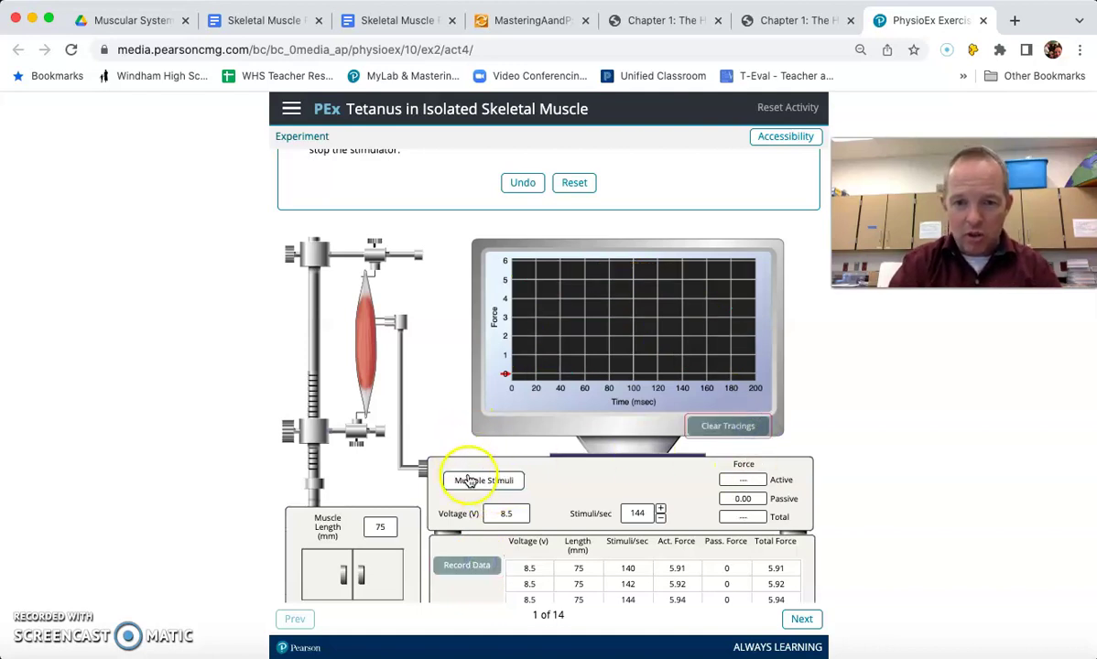
left_click(660, 508)
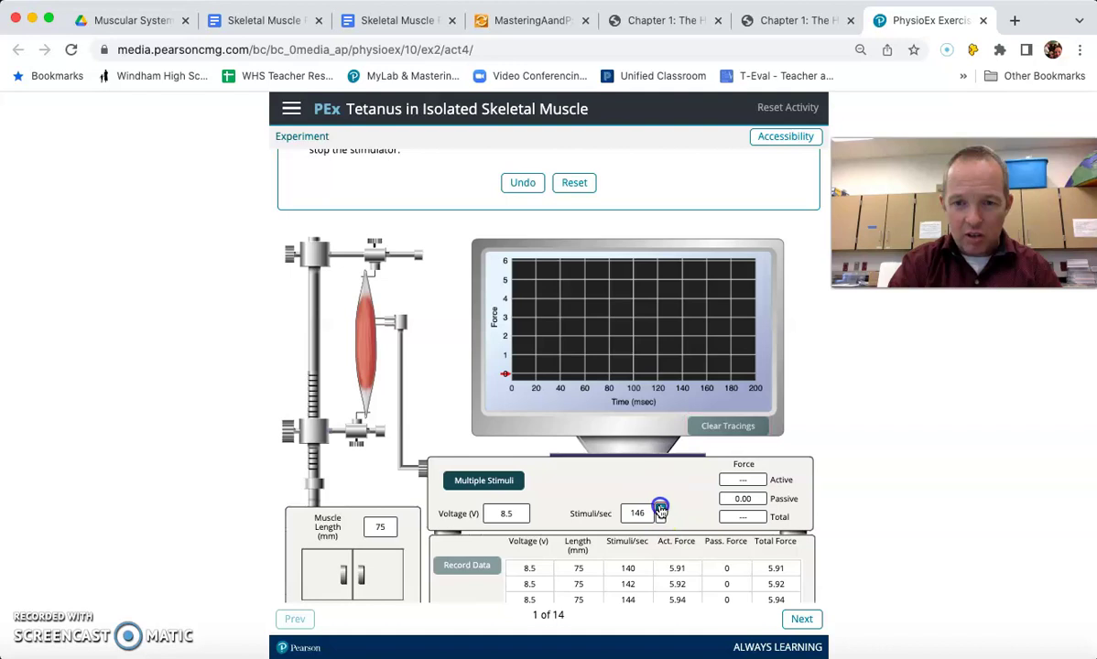
left_click(476, 481)
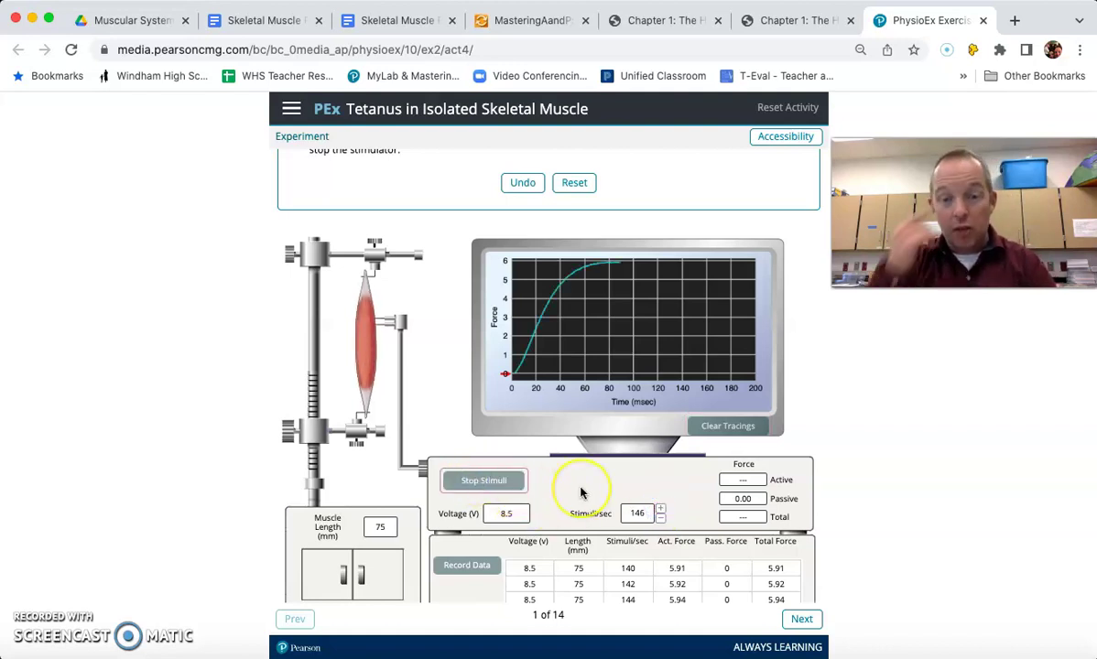
left_click(485, 480)
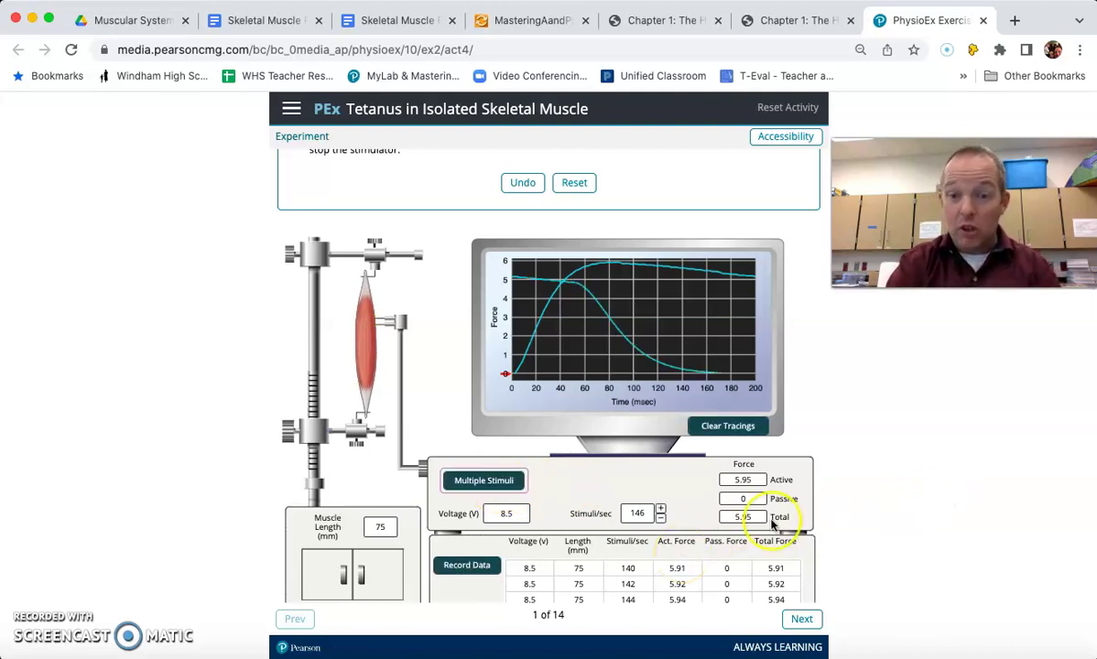
left_click(486, 567)
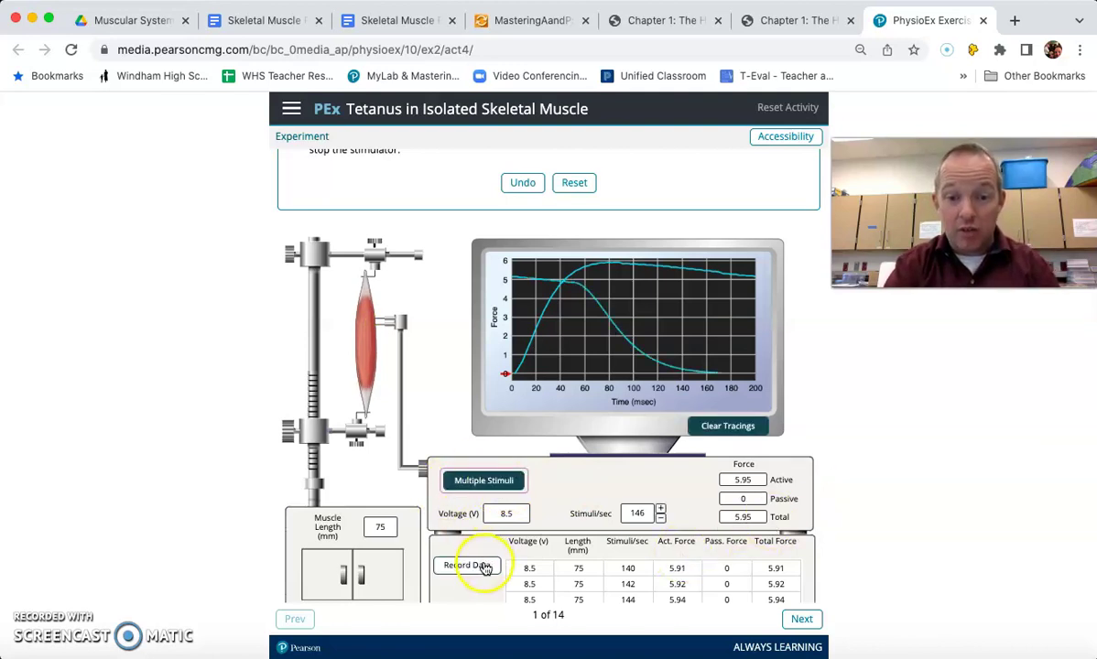
Stimulate the muscle at 148 stimuli/sec on a cleared oscilloscope, stopping once the trace has crossed the screen.
left_click(660, 509)
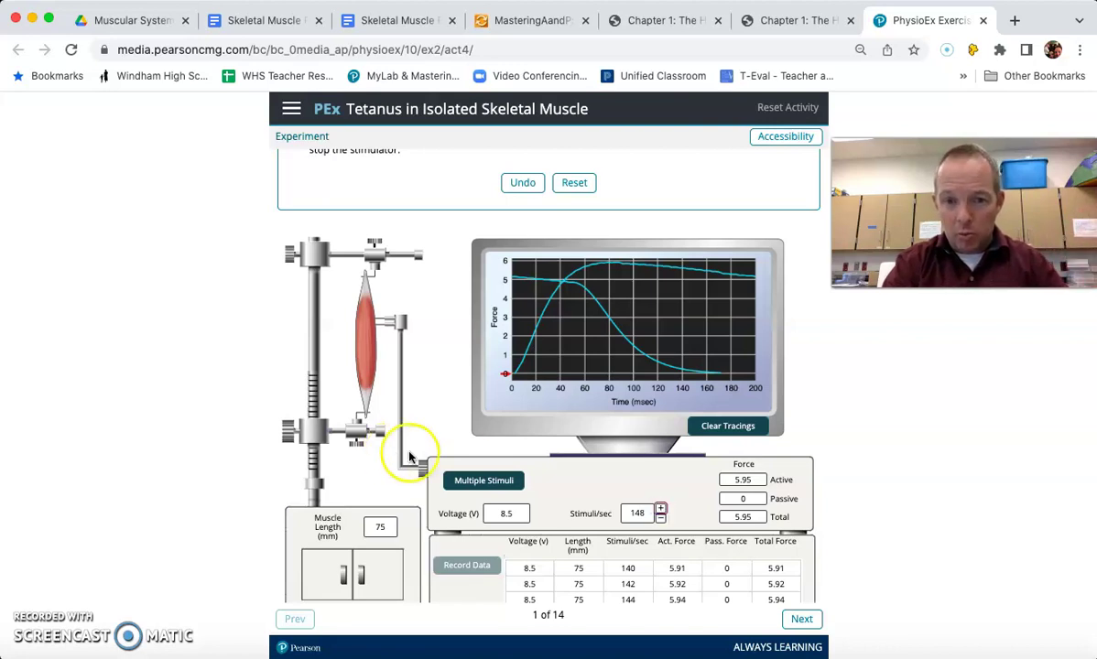
left_click(730, 429)
left_click(480, 481)
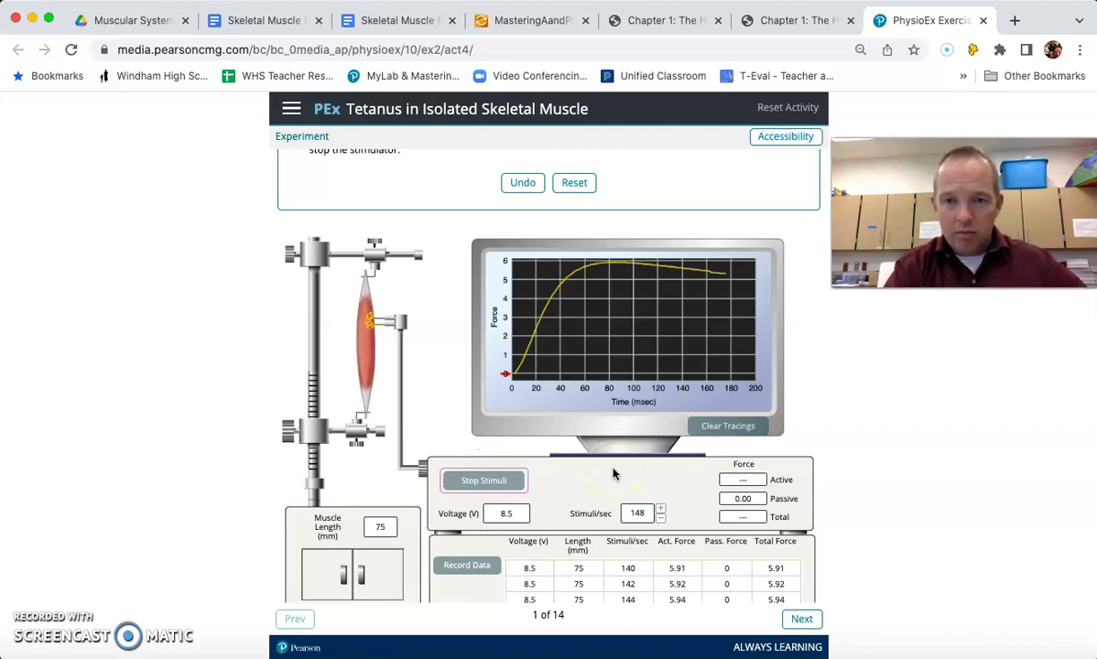
left_click(483, 483)
left_click(494, 481)
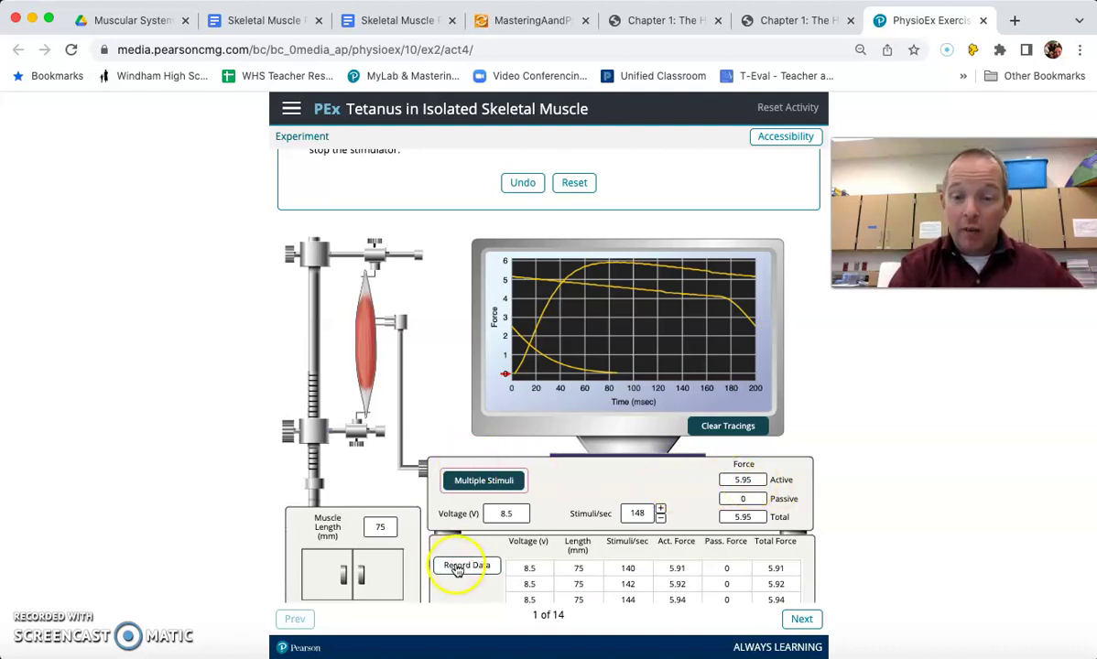
Set the frequency back to 146 stimuli/sec.
left_click(661, 518)
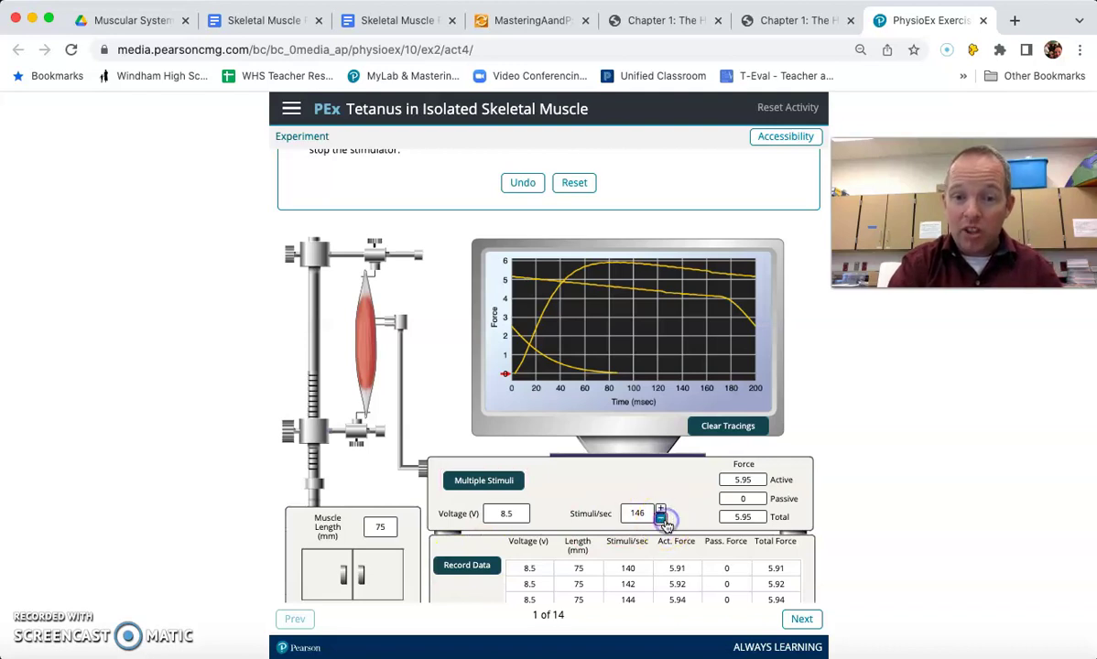